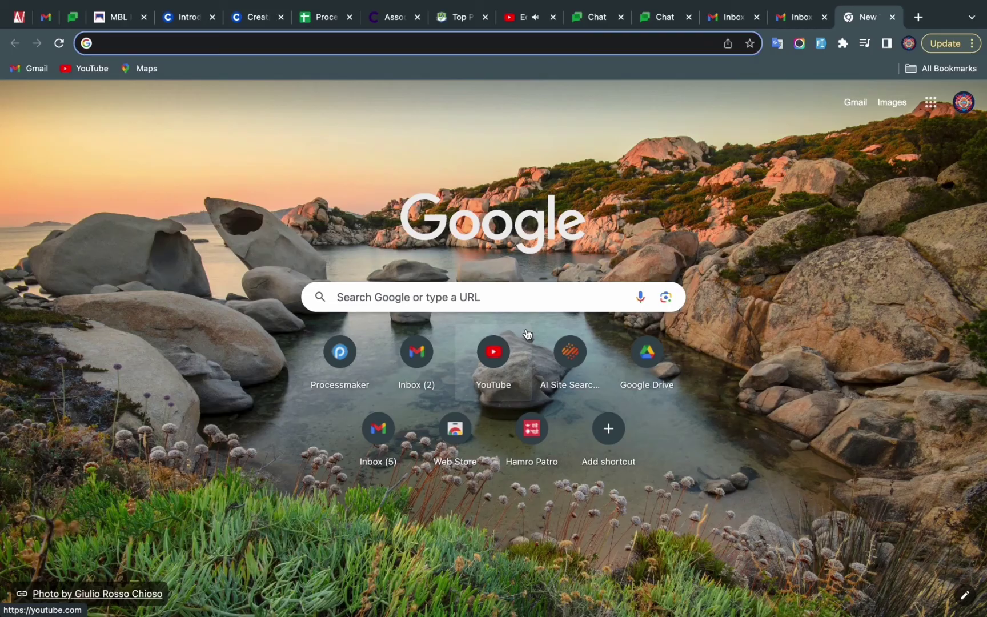
pyautogui.write('go')
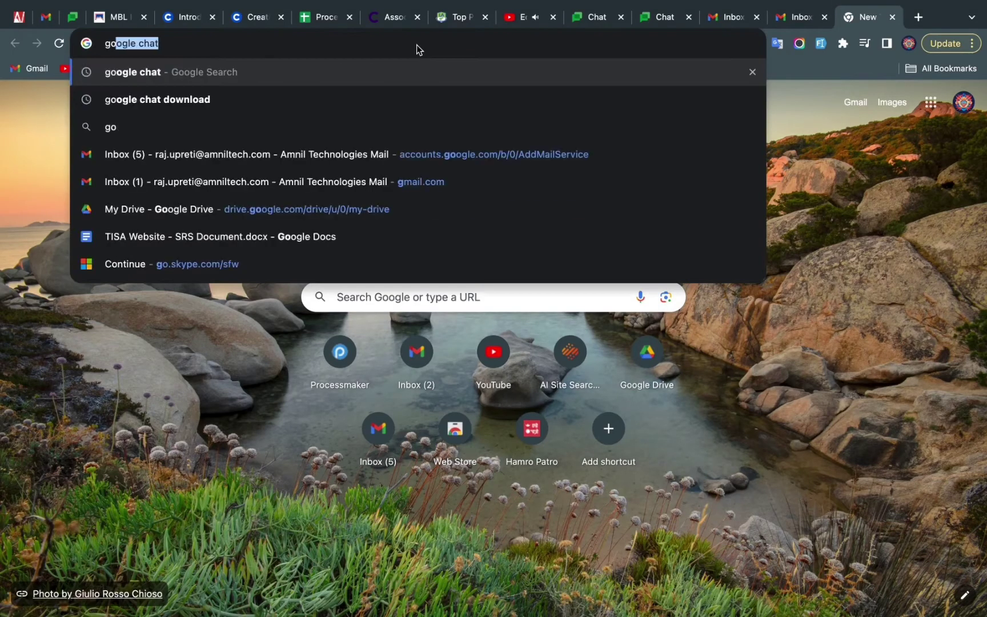
pyautogui.write('o')
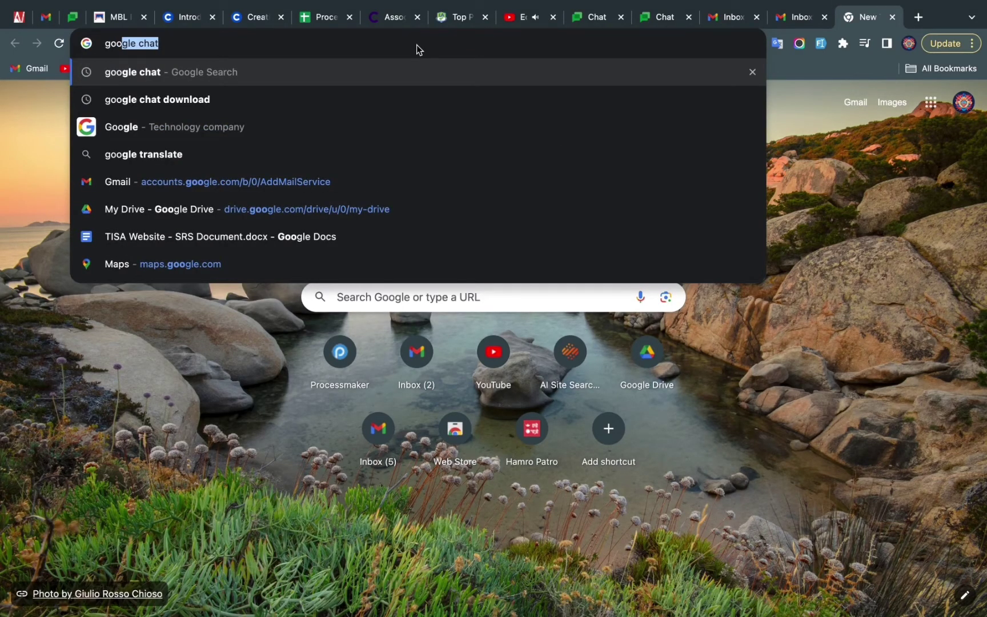
pyautogui.write('gle ch')
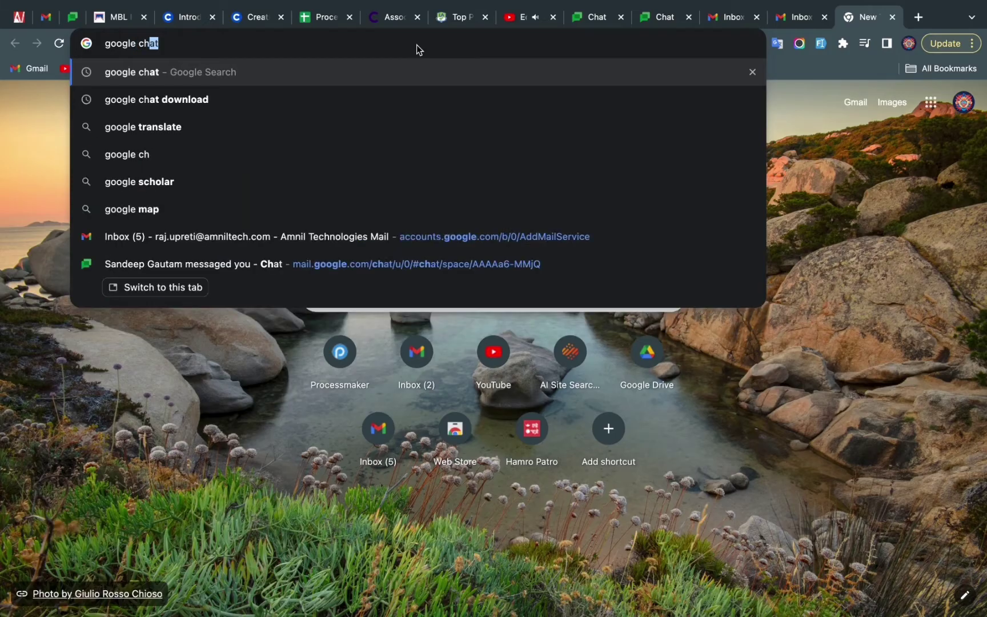
pyautogui.write('ar')
# Step: Search for 'google chat' and open the 'Google Chat - Sign In' result
pyautogui.press('BackSpace')
pyautogui.write('t')
pyautogui.press('Return')
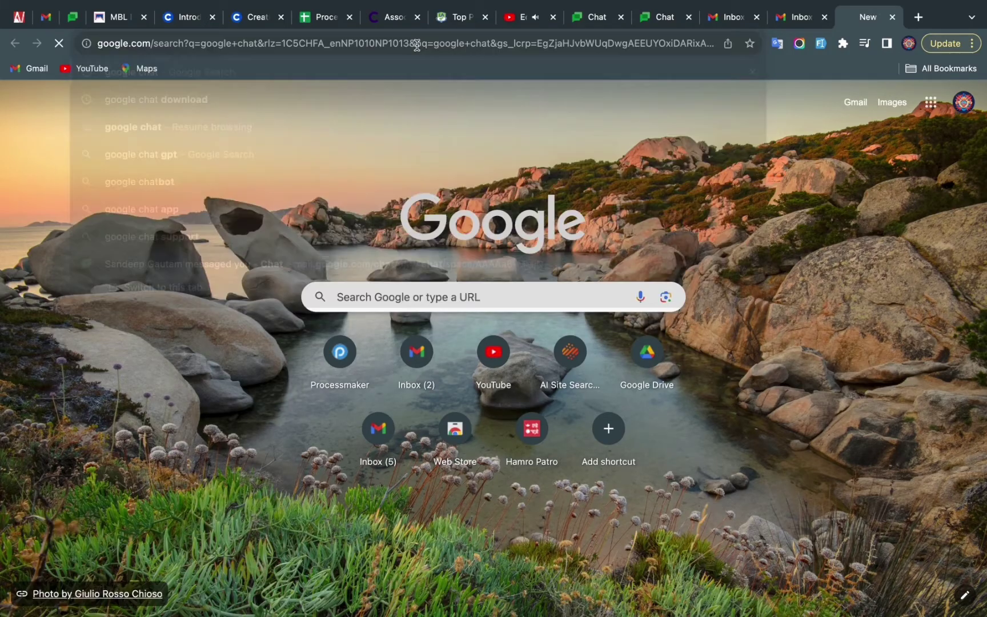
pyautogui.click(268, 231)
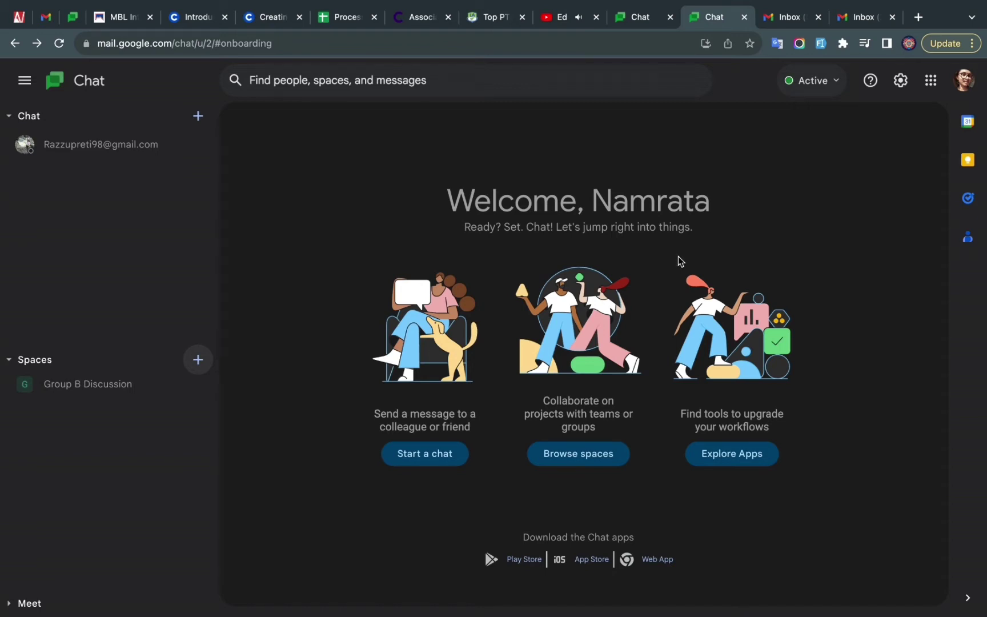
pyautogui.moveTo(108, 144)
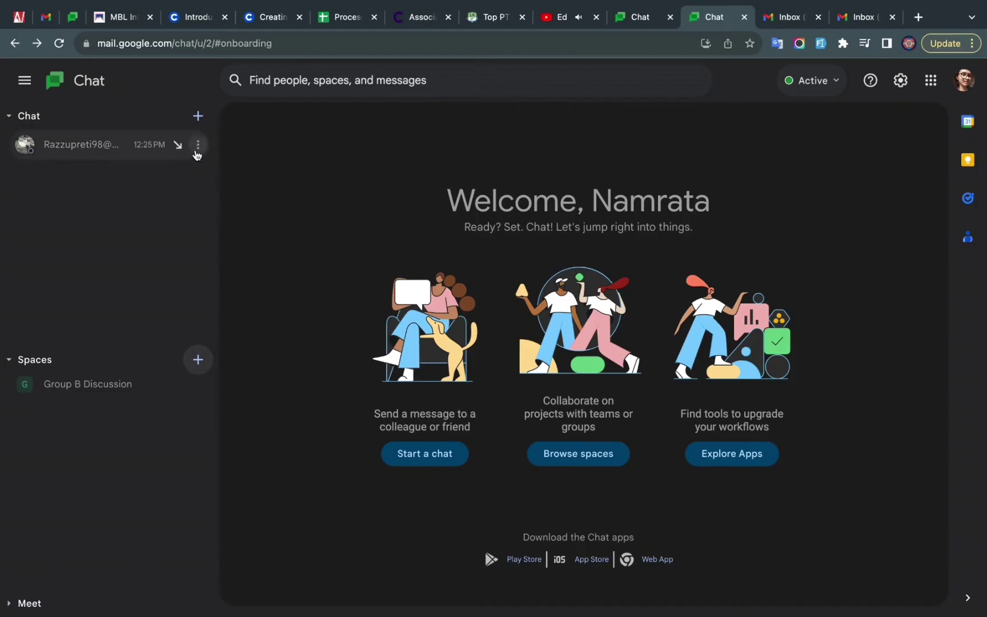
# Step: Delete the direct-message conversation from its options menu and confirm the deletion
pyautogui.click(197, 146)
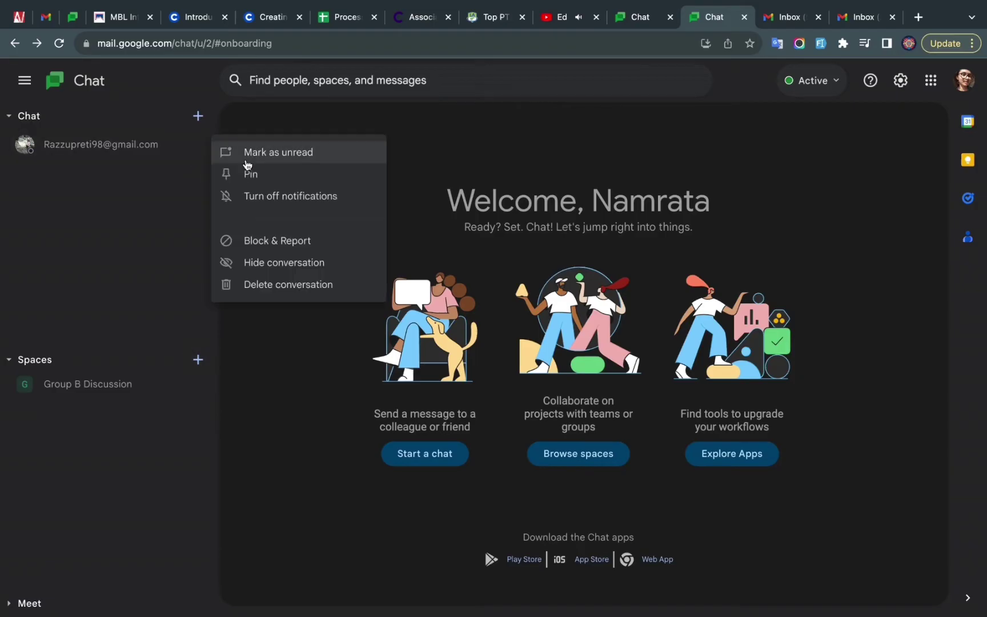
pyautogui.click(328, 287)
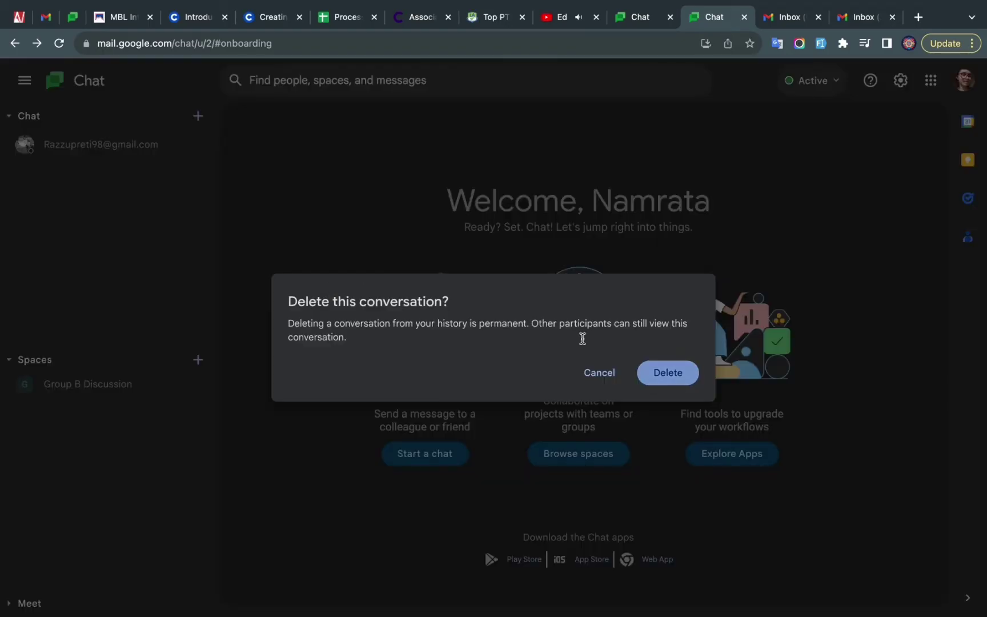
pyautogui.click(668, 374)
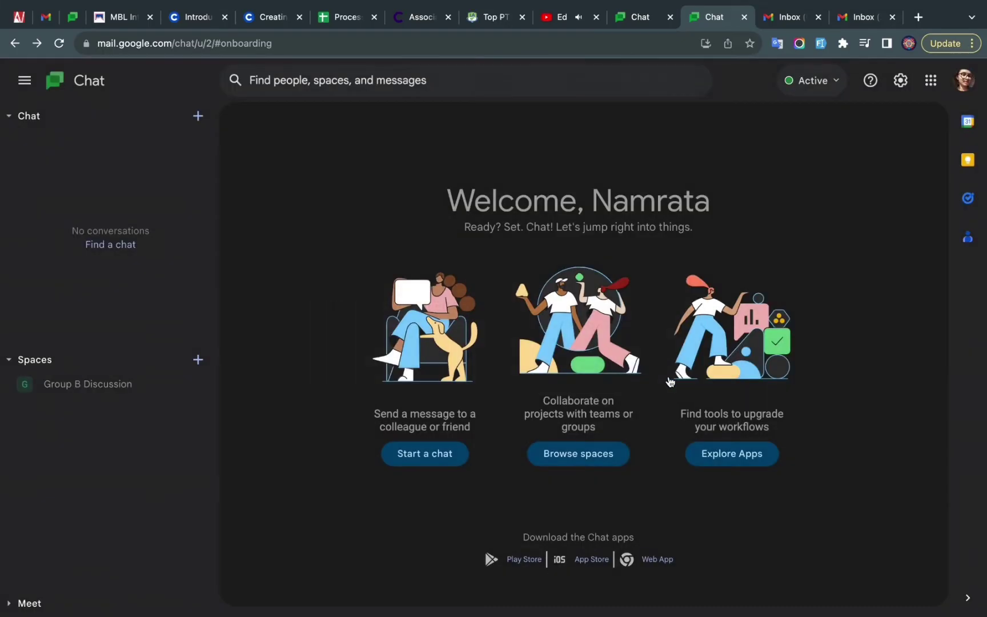